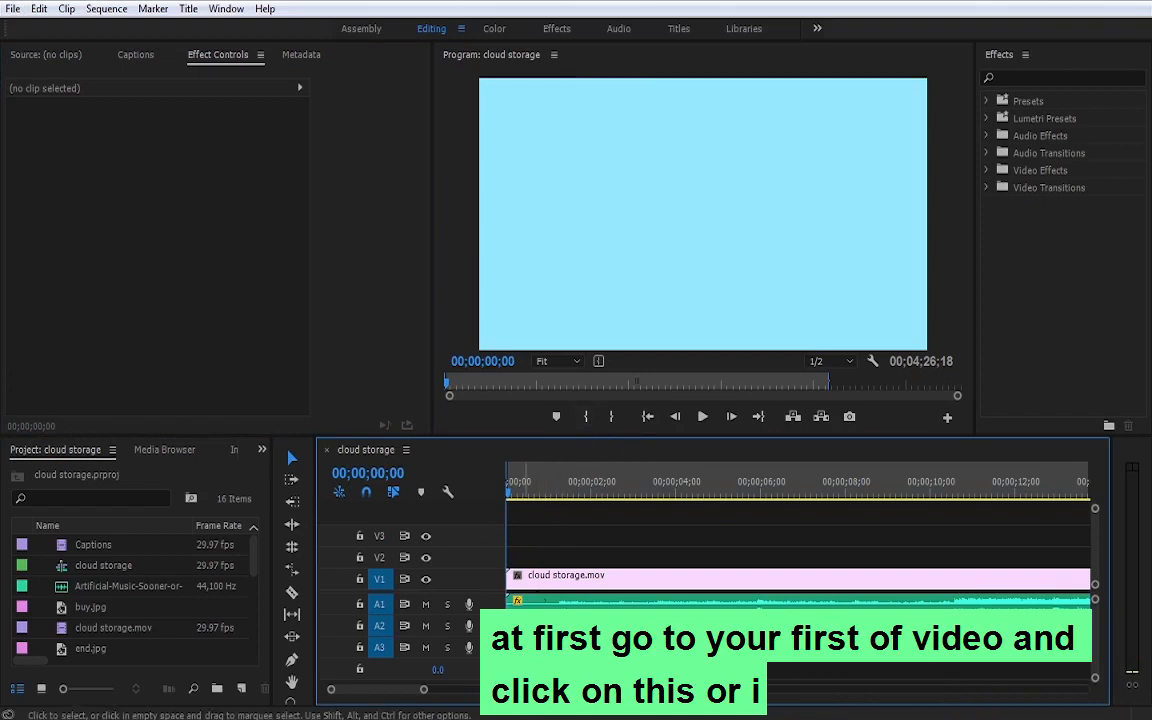
- Mark the sequence's out point at the end of the Outro 2.mp4 clip
drag(390, 689, 569, 692)
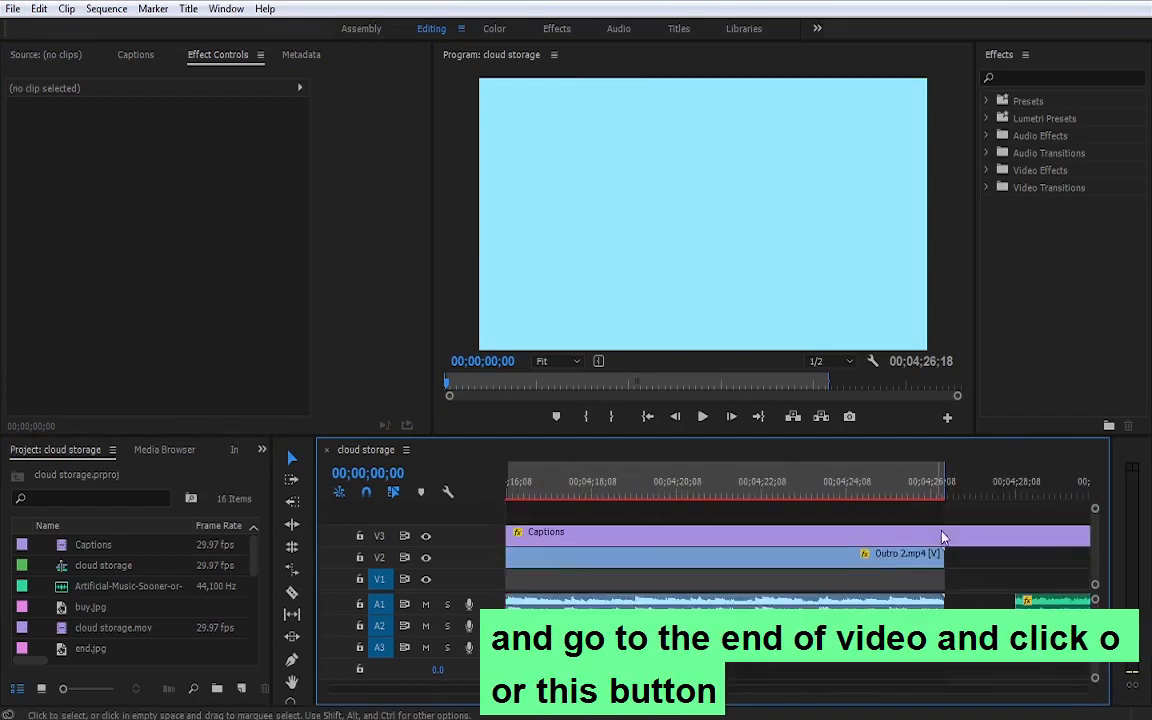
drag(929, 488, 948, 503)
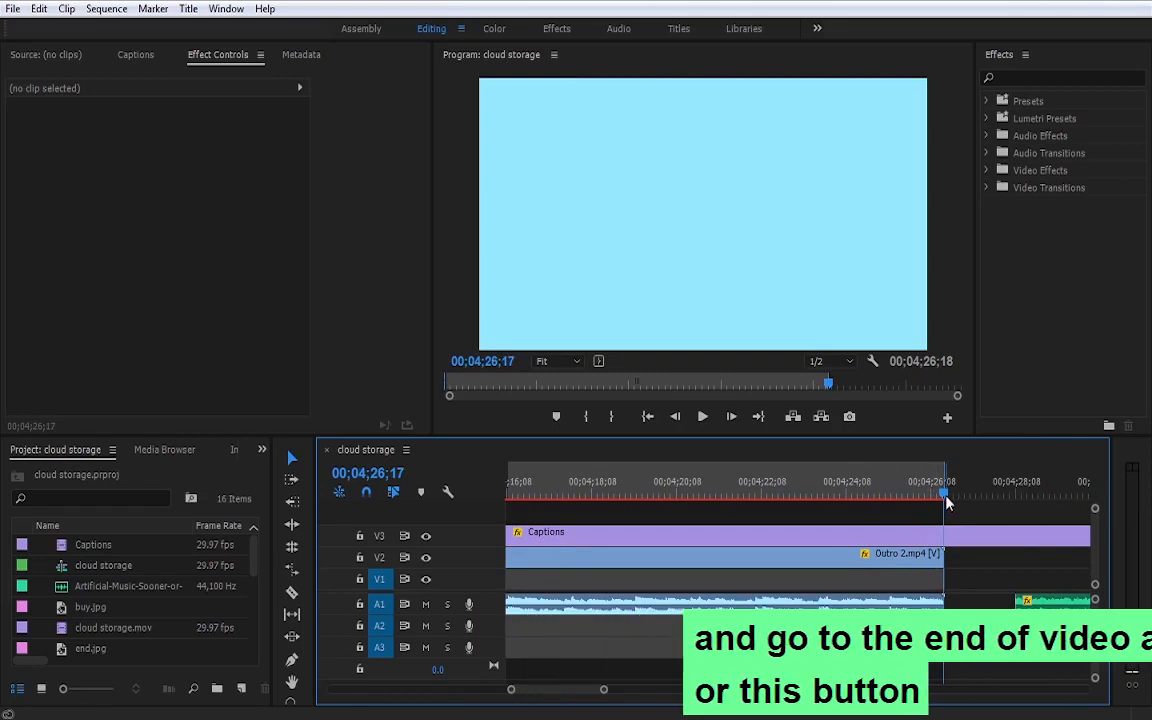
click(611, 417)
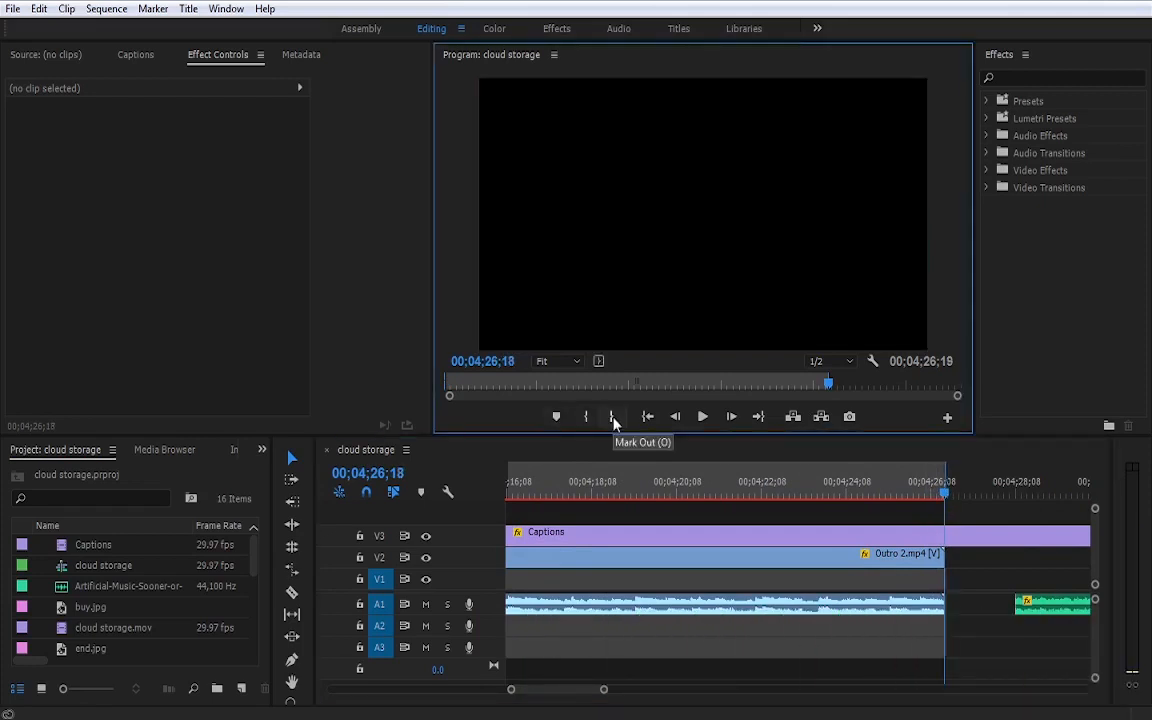
- Open the media export settings for the sequence and start the source range at its beginning
click(13, 9)
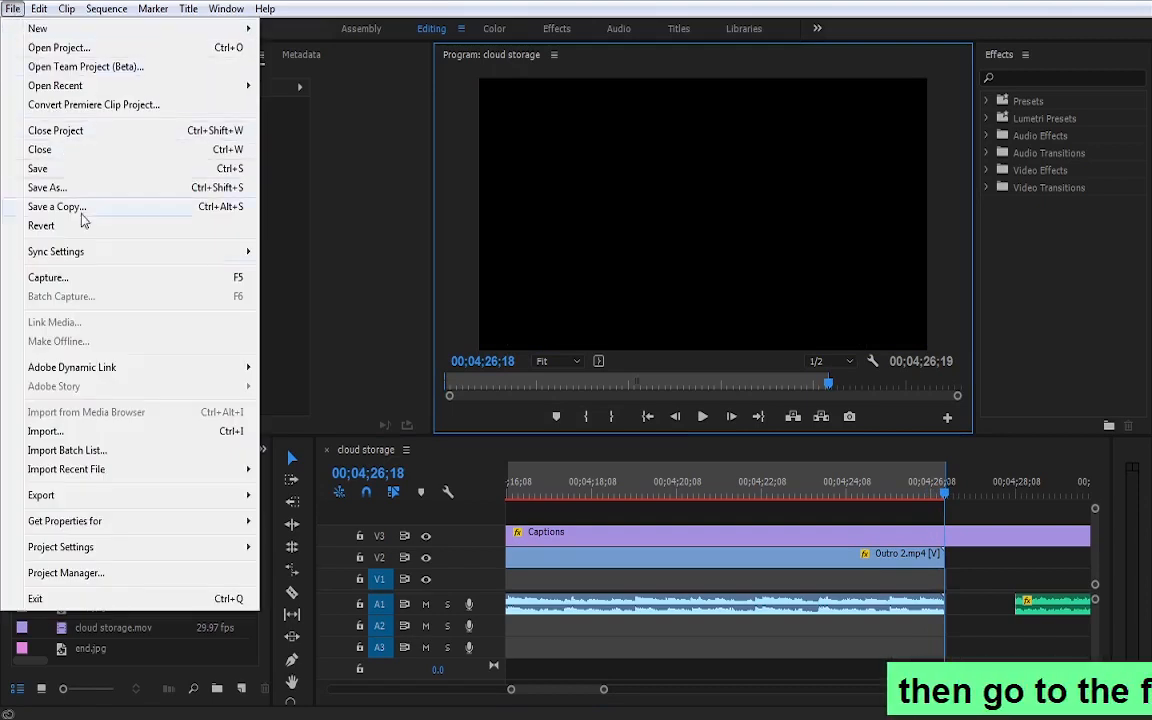
mouse_move(103, 503)
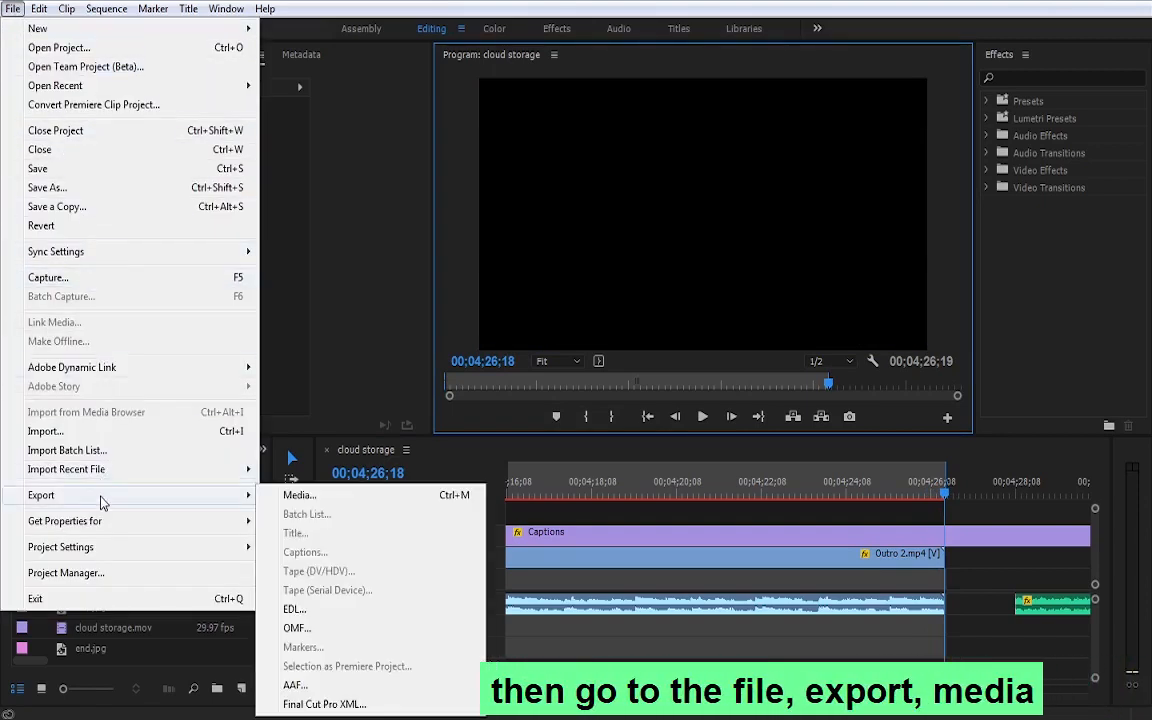
click(290, 500)
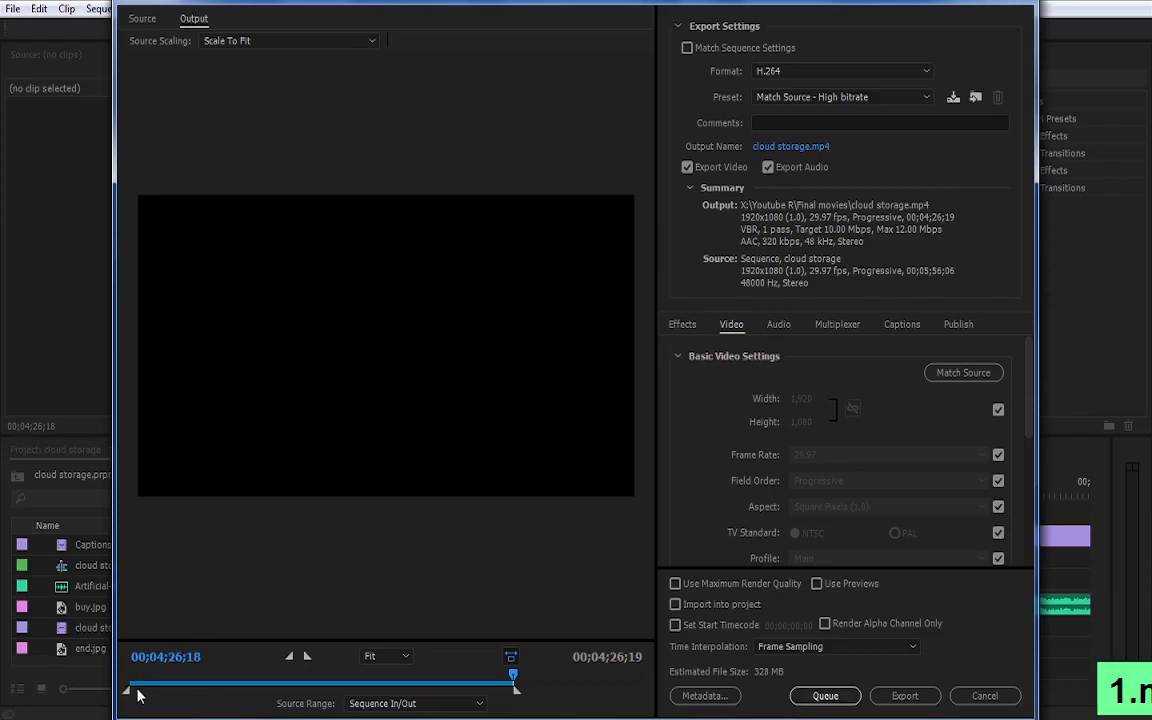
mouse_move(126, 697)
mouse_down()
mouse_move(166, 699)
mouse_move(104, 697)
mouse_up()
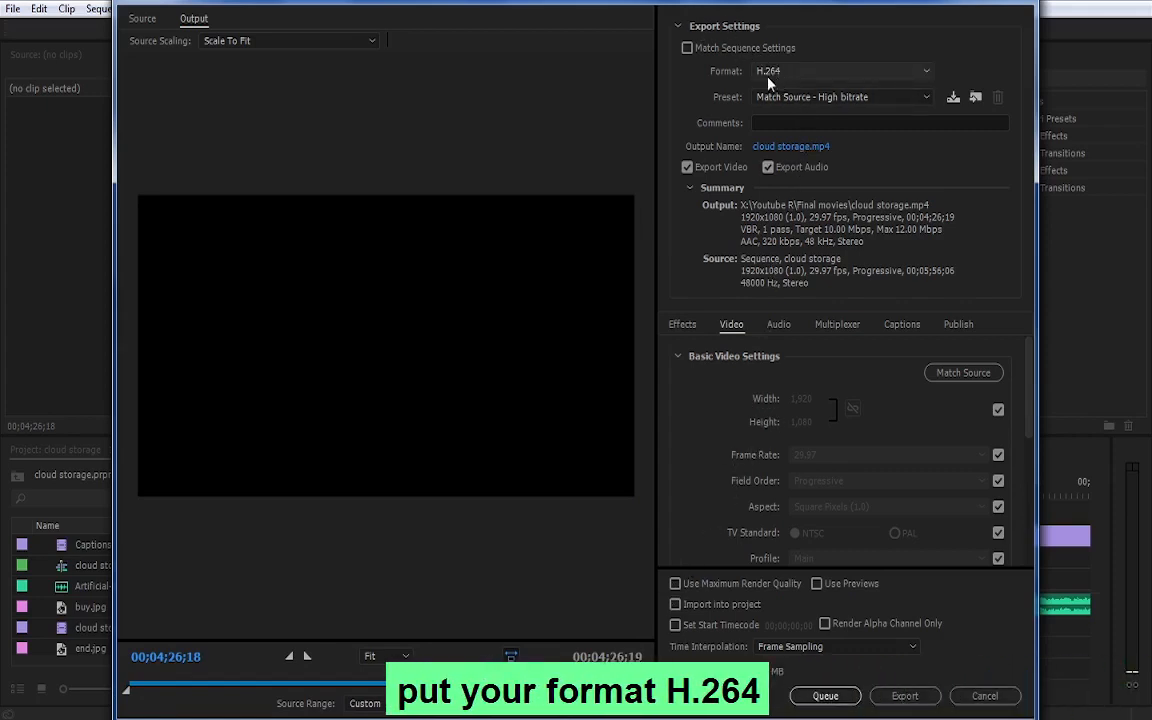
- Choose H.264 as the export format with the Match Source - High bitrate preset
click(812, 72)
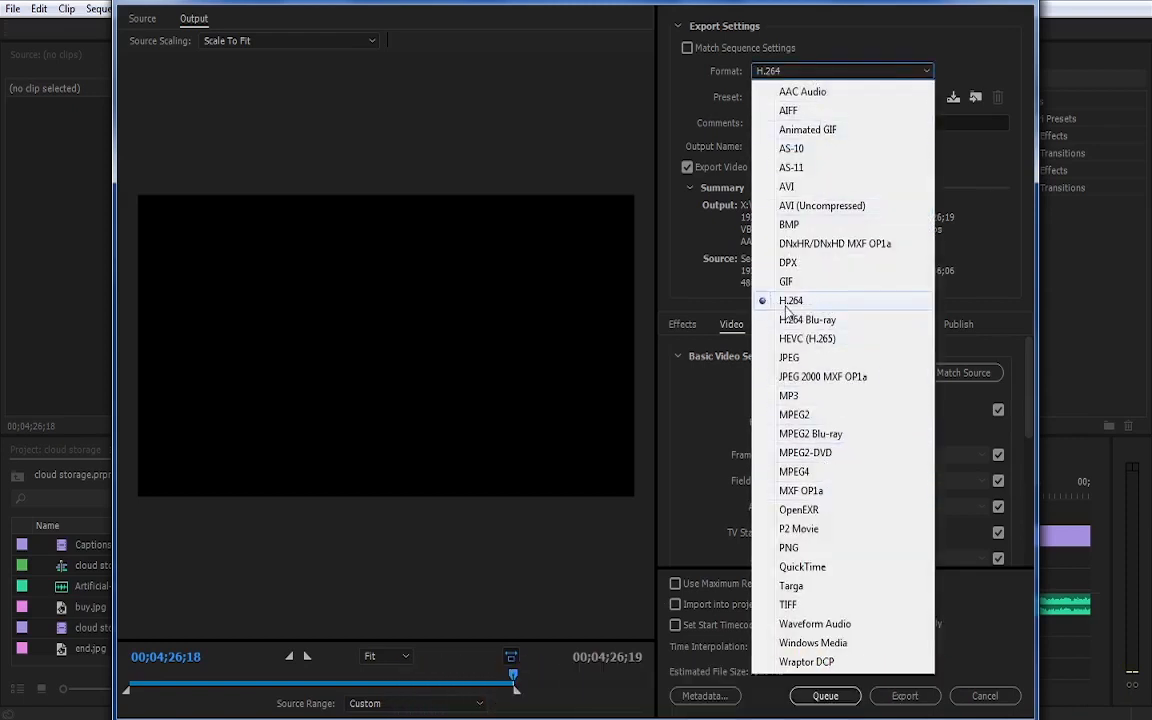
click(785, 302)
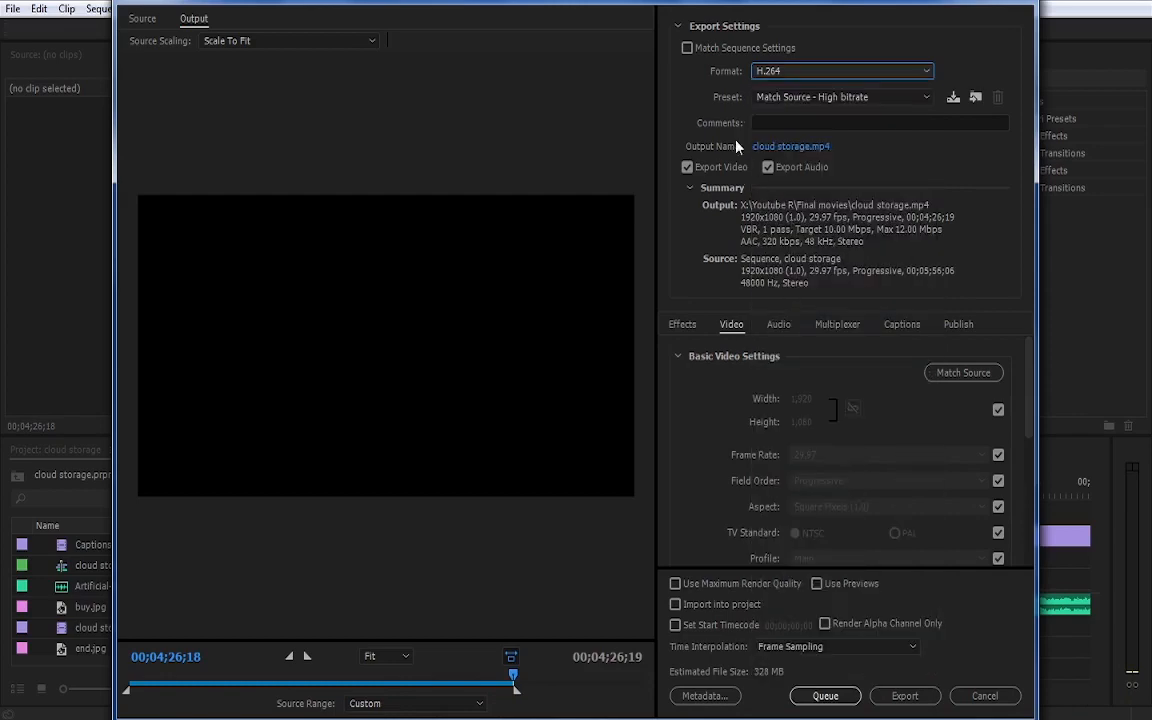
click(765, 98)
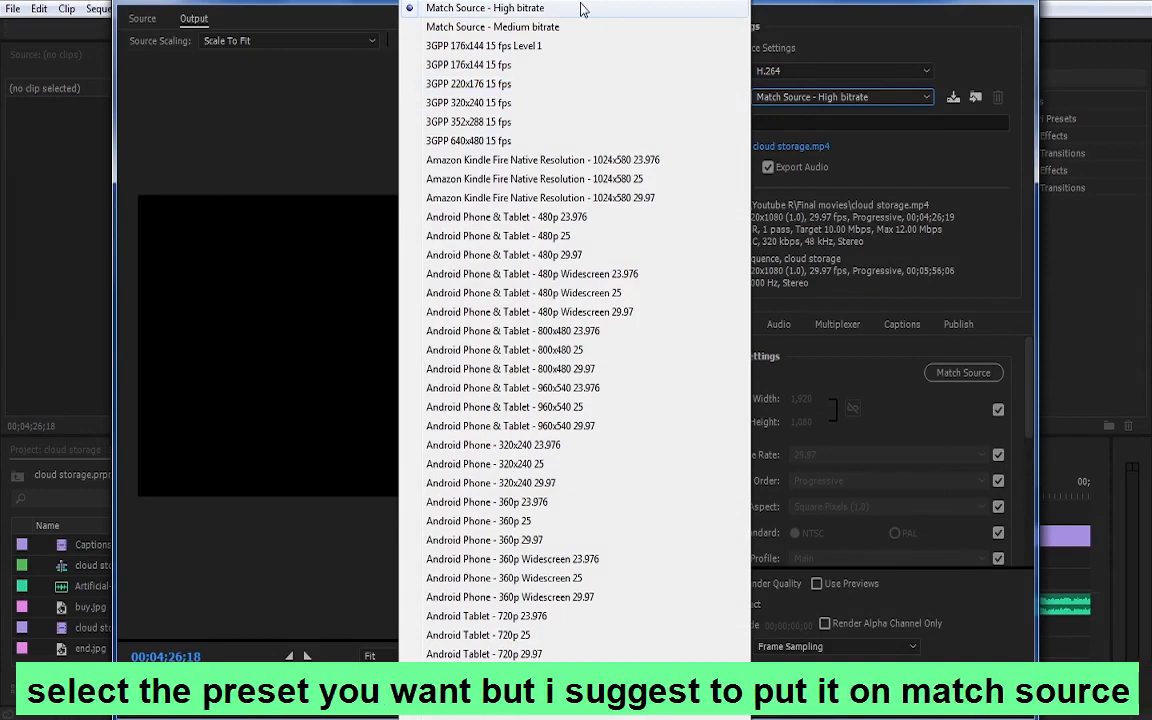
click(880, 188)
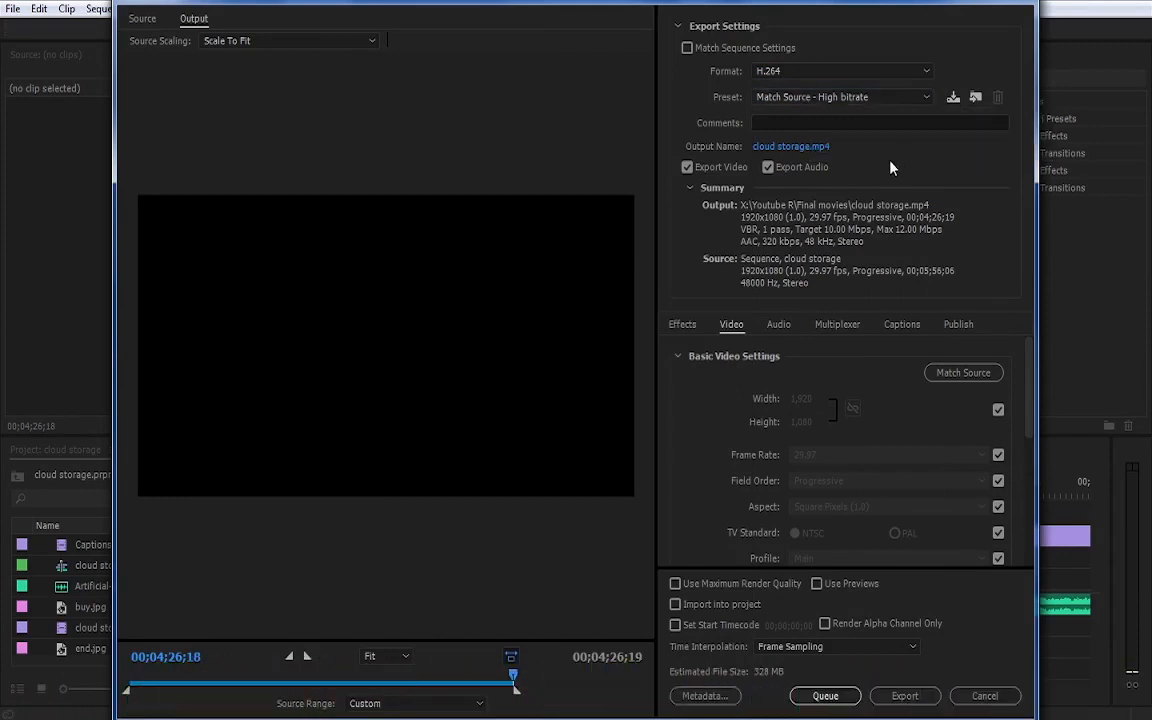
- Name the output file "export" and save it as an MP4 on the Desktop
click(800, 148)
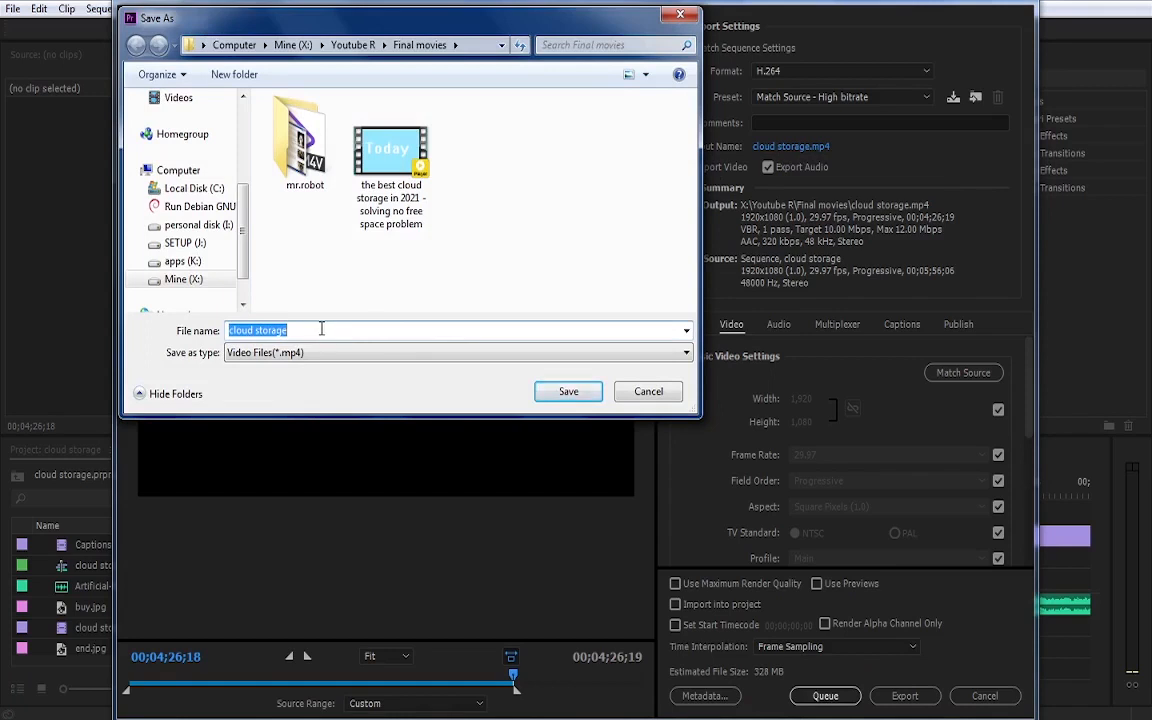
text(export)
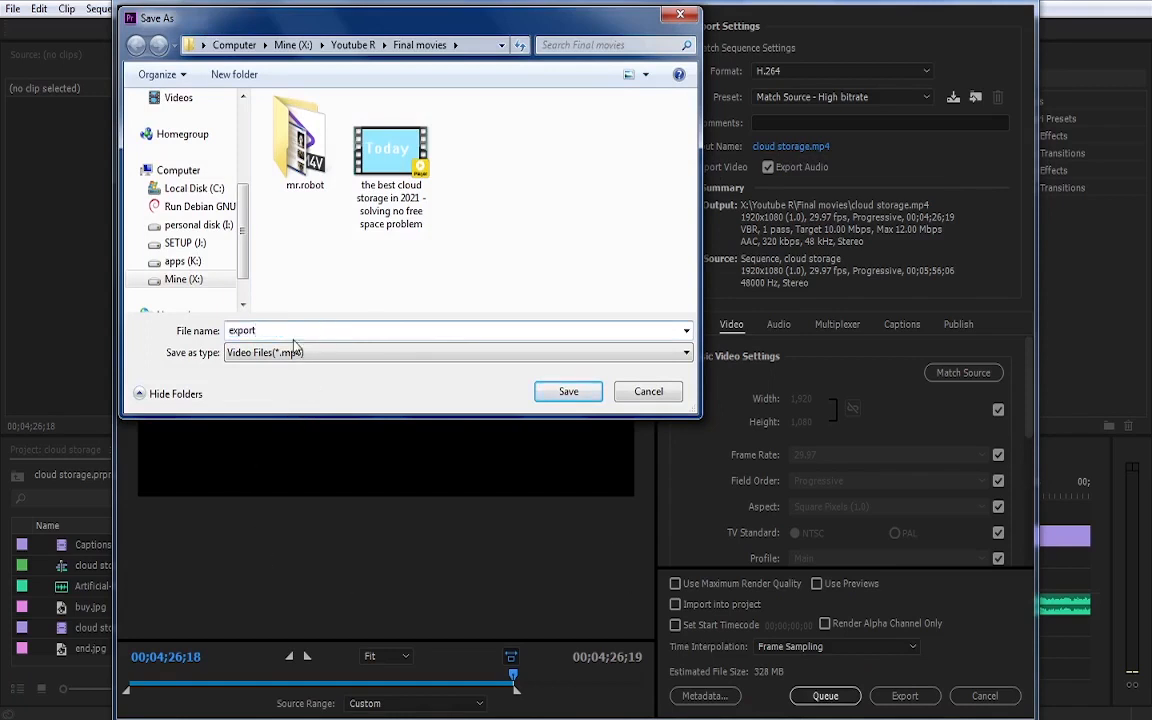
scroll(228, 150, up, 3)
click(213, 128)
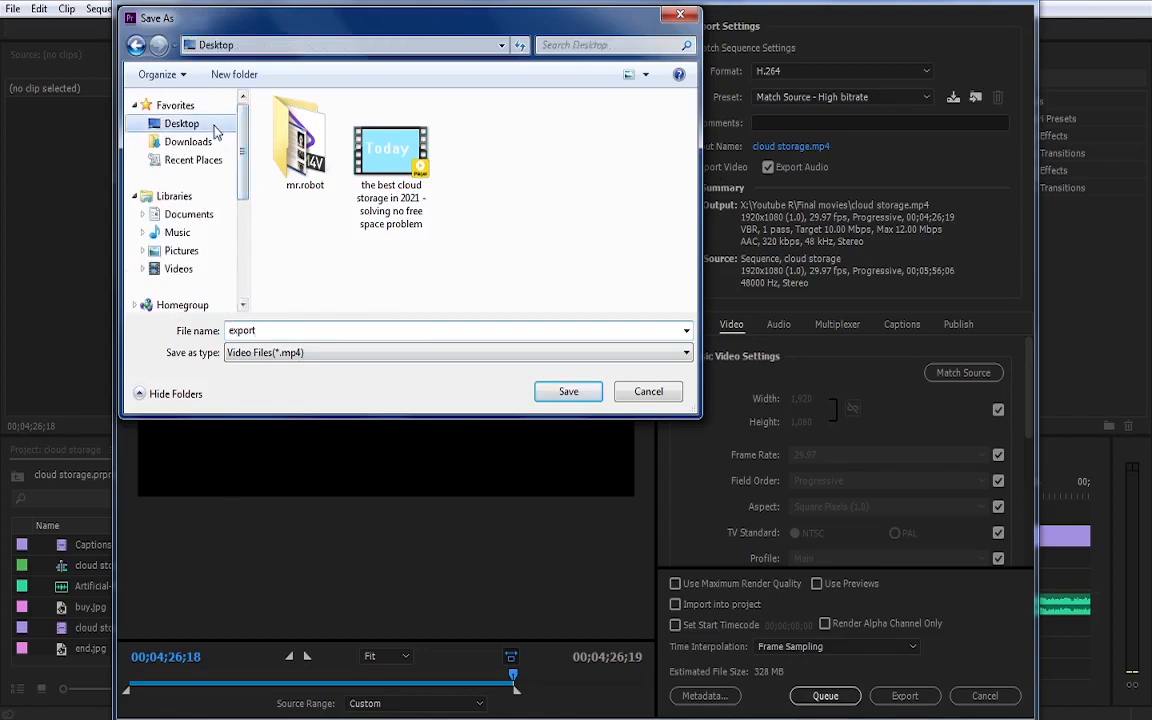
click(566, 392)
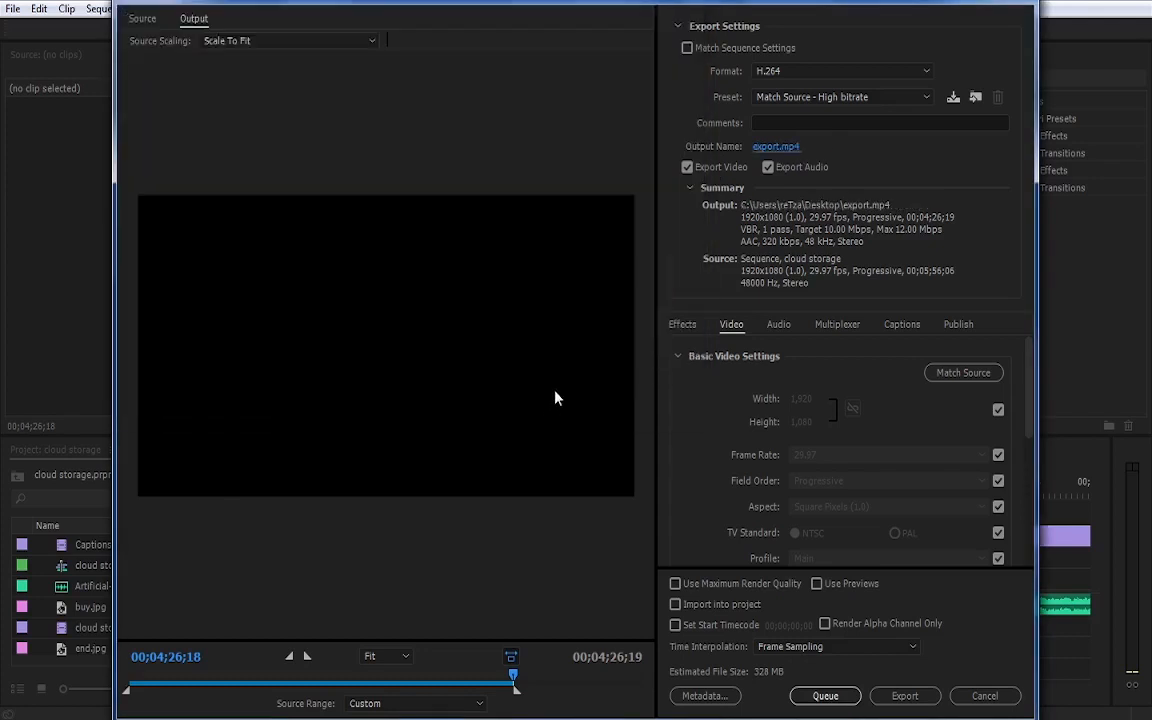
- Try switching video export and audio export off, and turn both back on
click(687, 168)
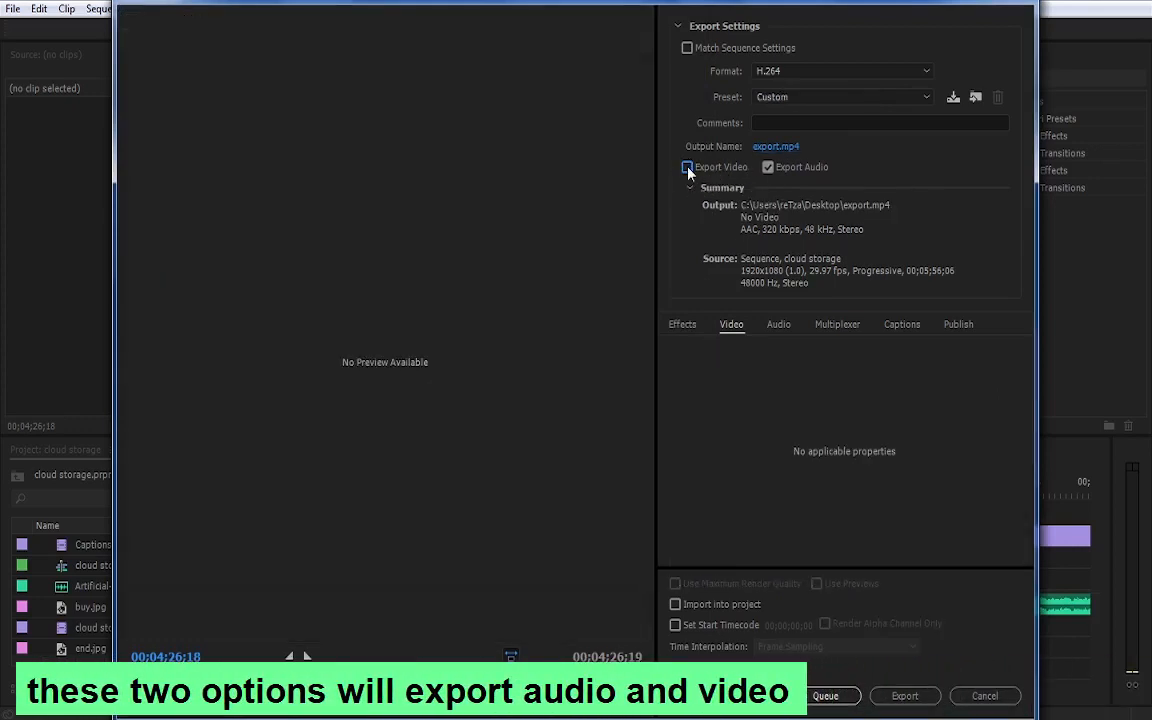
click(768, 167)
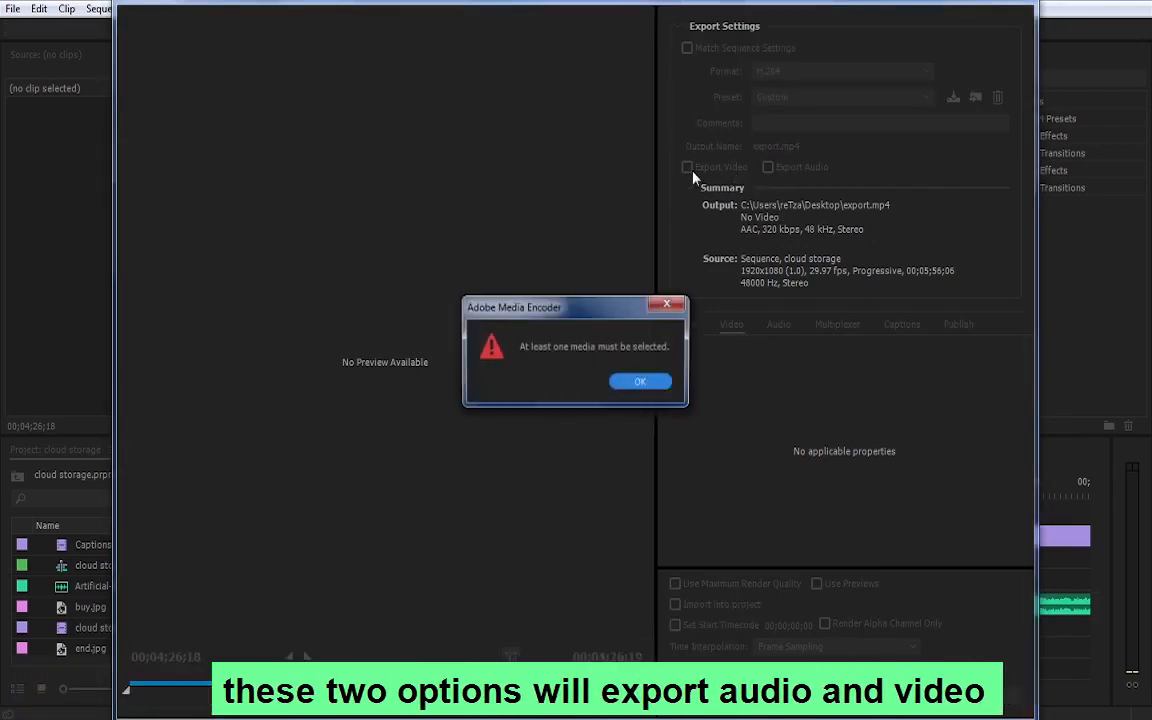
click(676, 297)
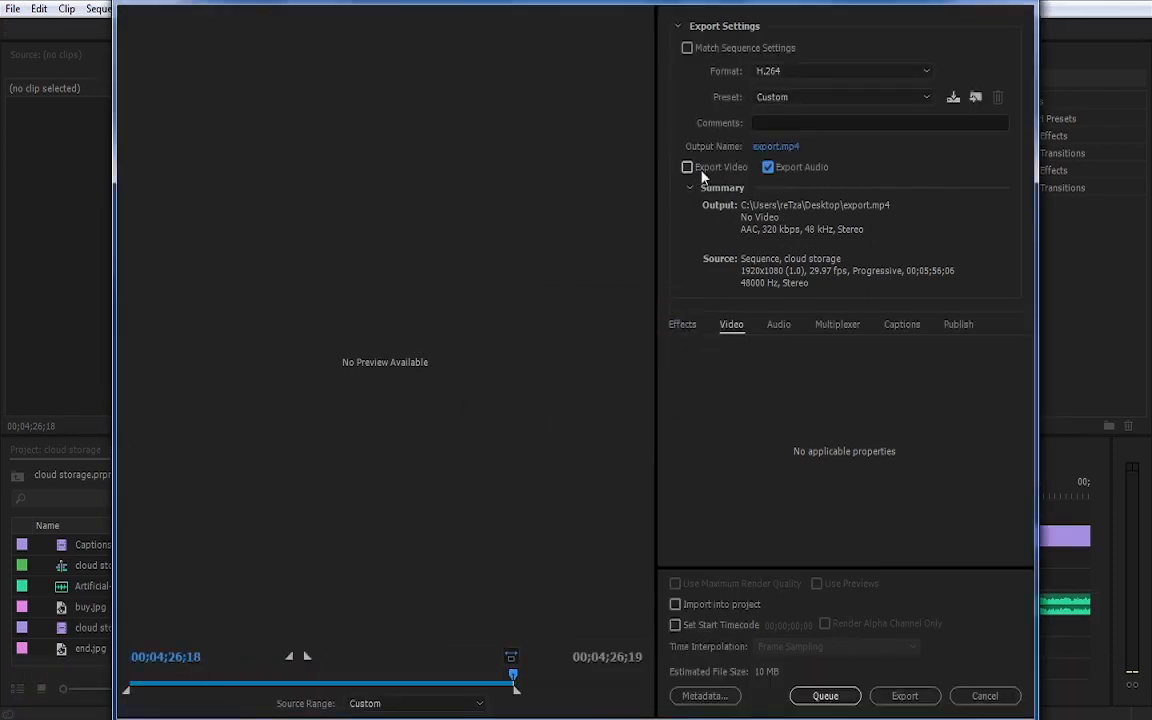
click(687, 167)
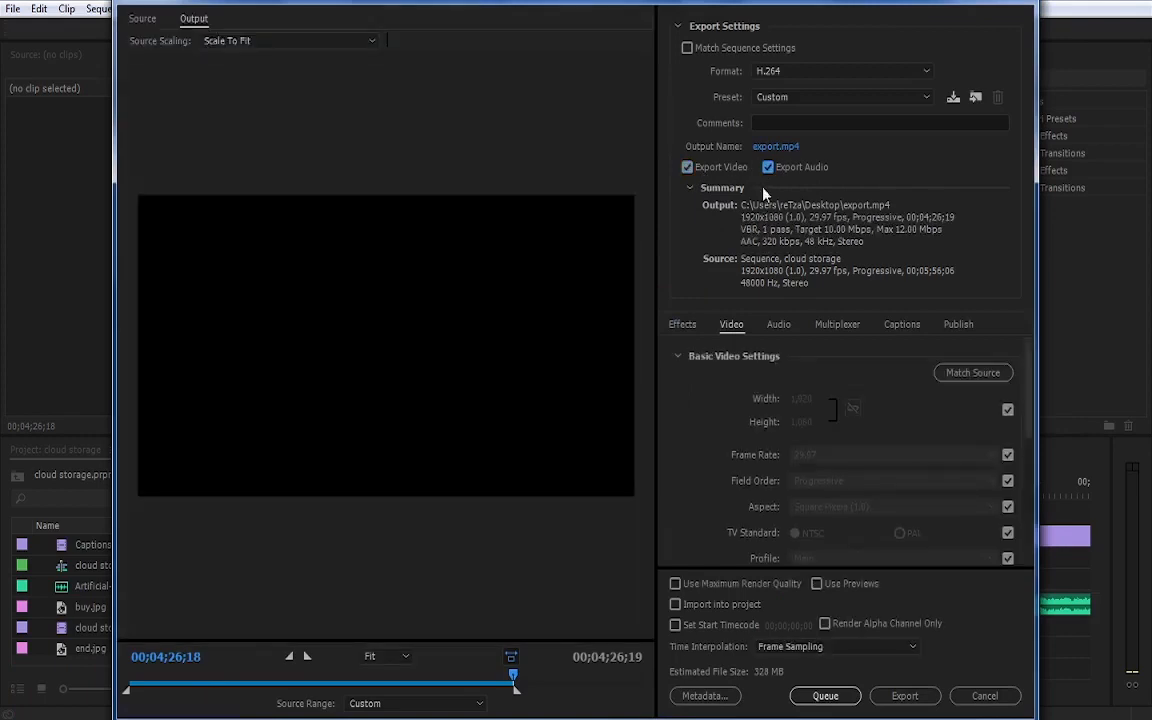
click(768, 167)
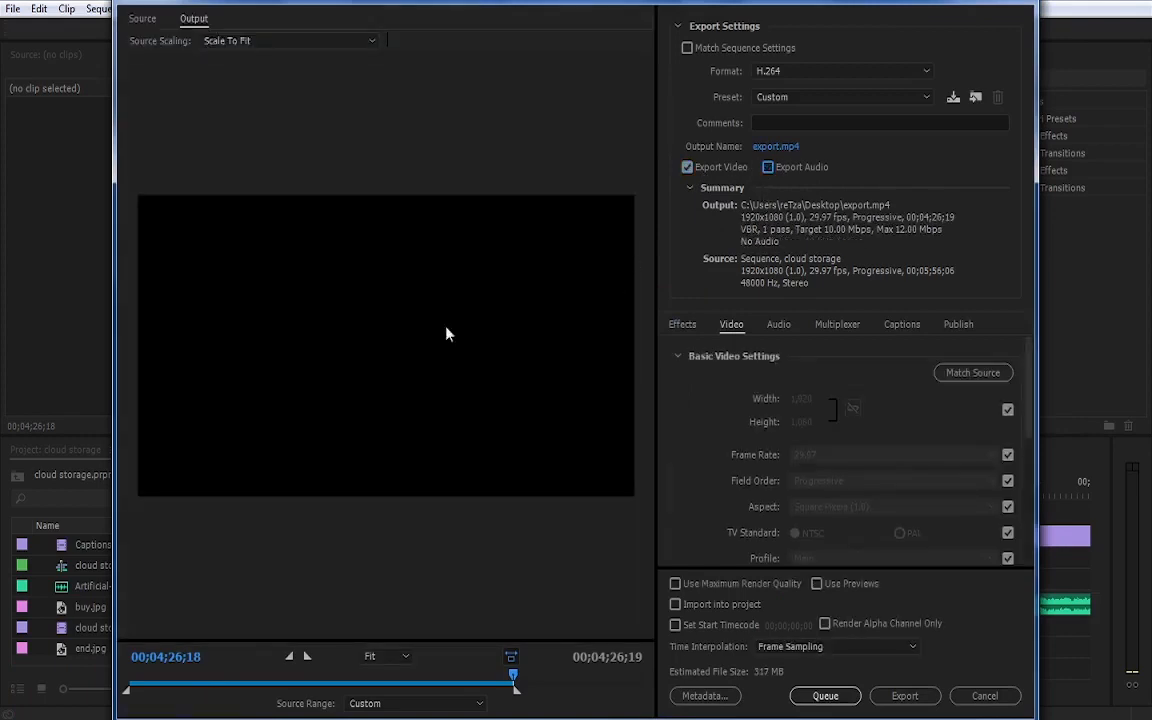
click(768, 167)
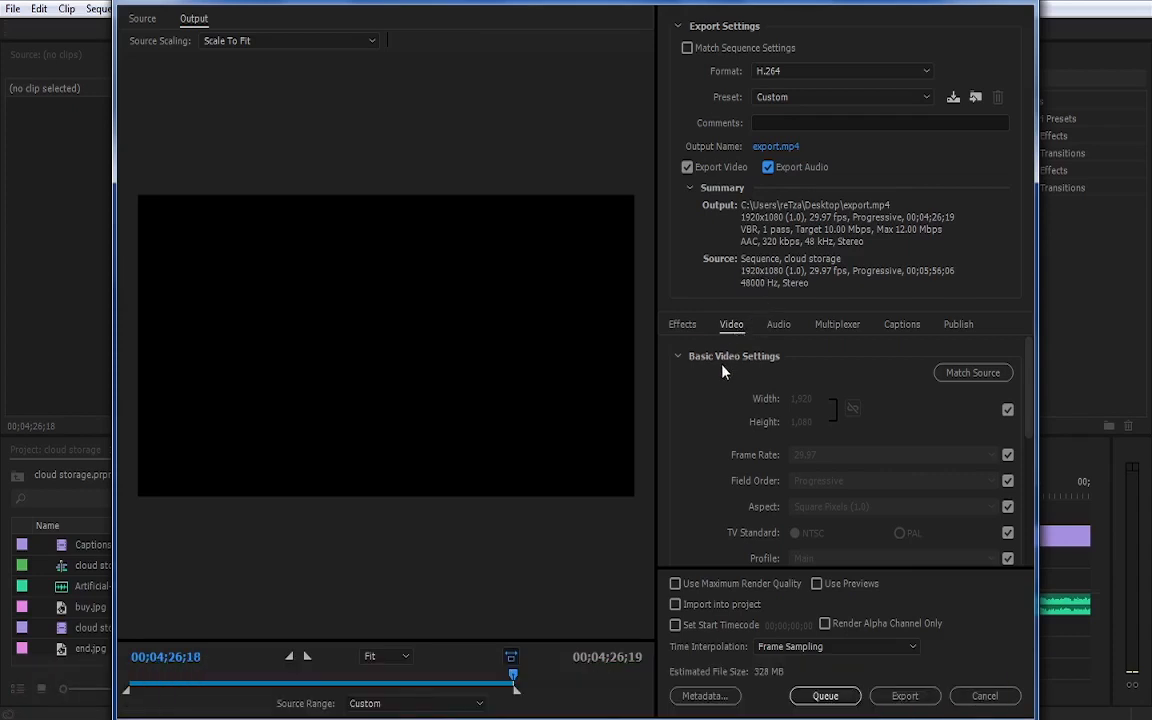
- Review the export's effects, audio, multiplexer, captions and publish settings
click(683, 326)
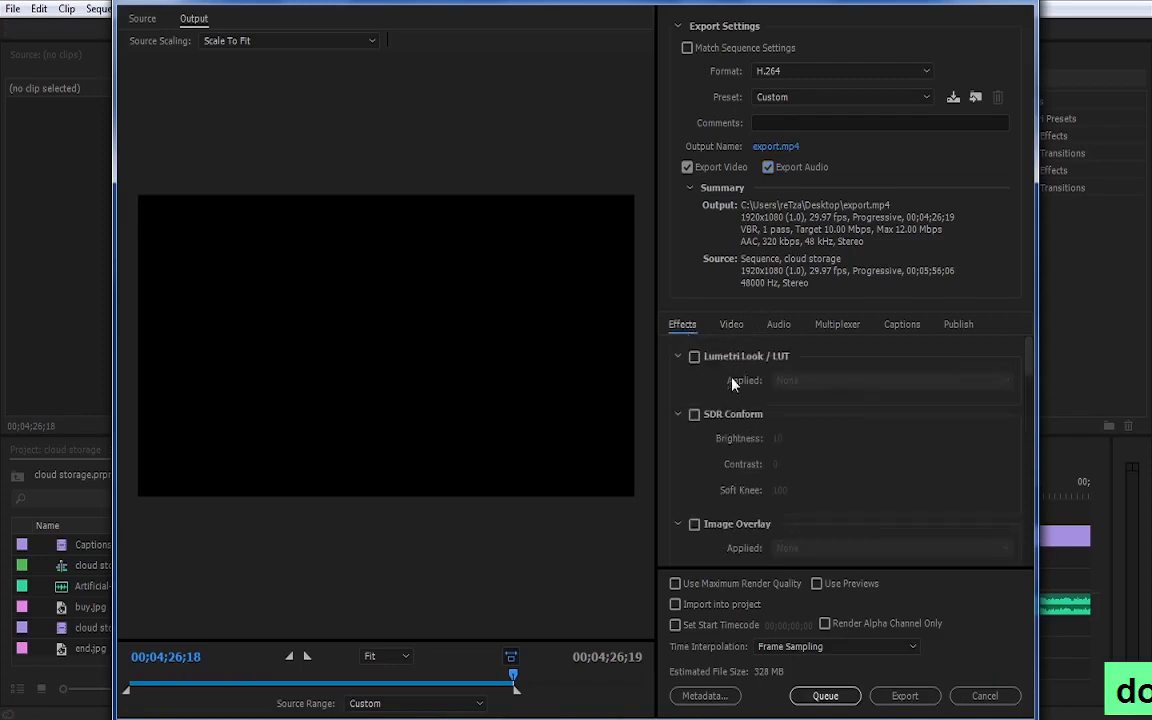
scroll(749, 394, down, 5)
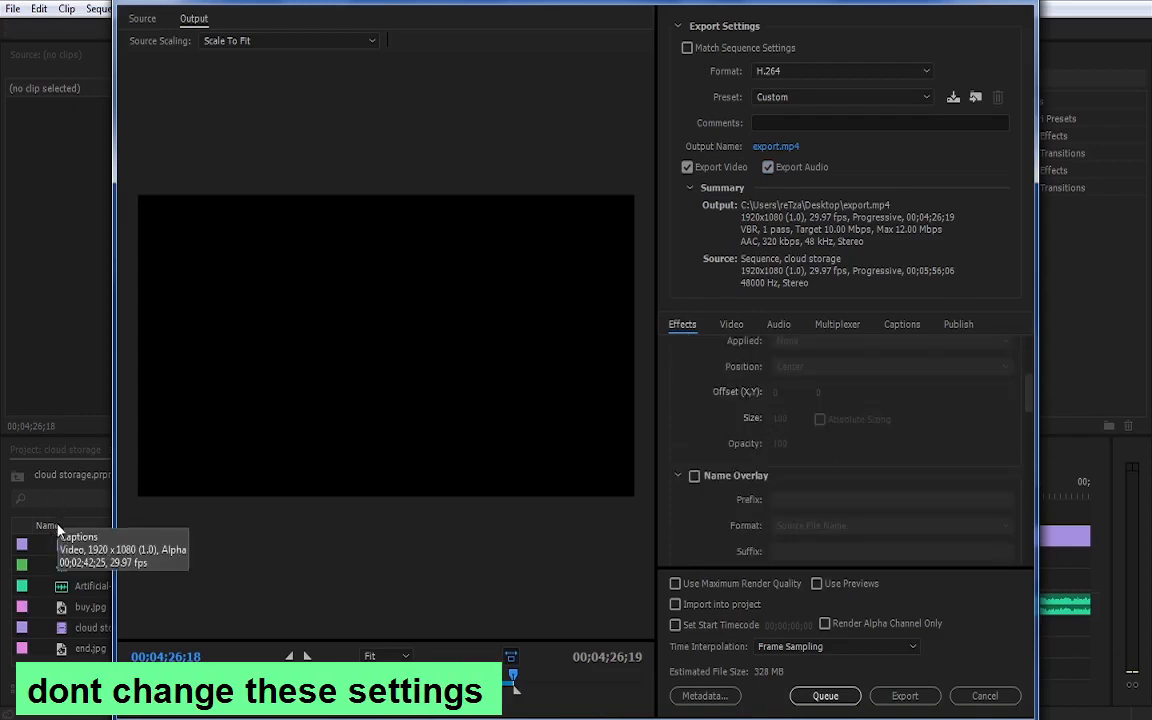
scroll(845, 418, down, 8)
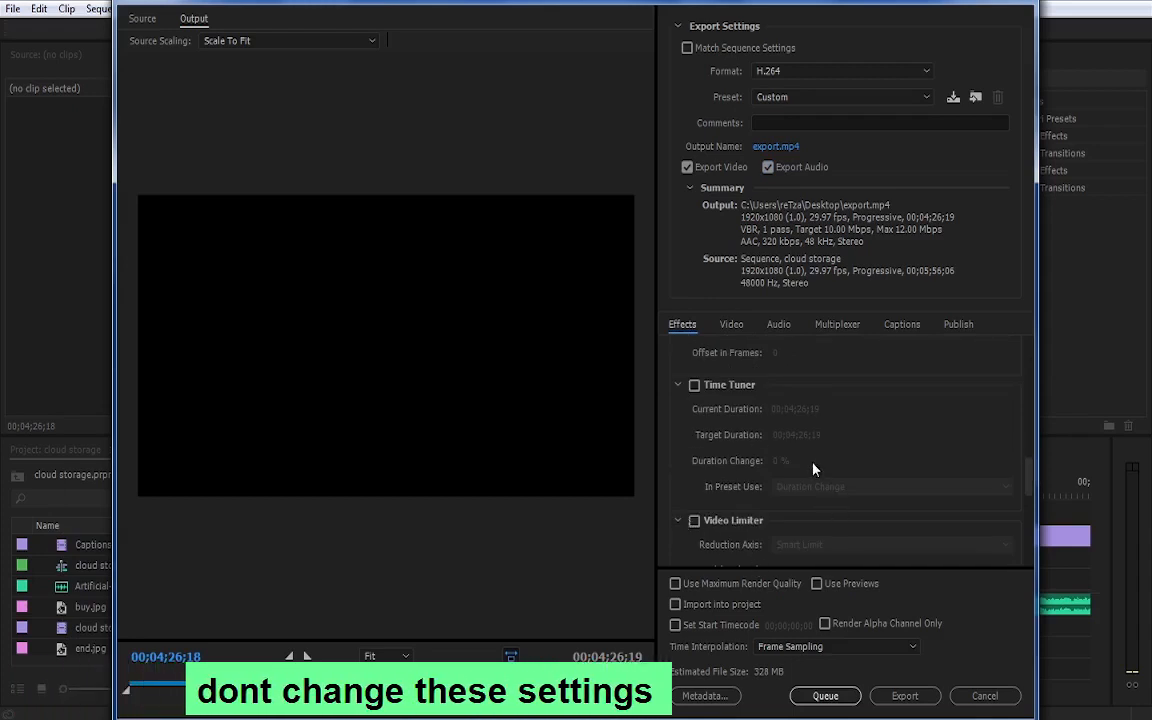
scroll(746, 406, up, 5)
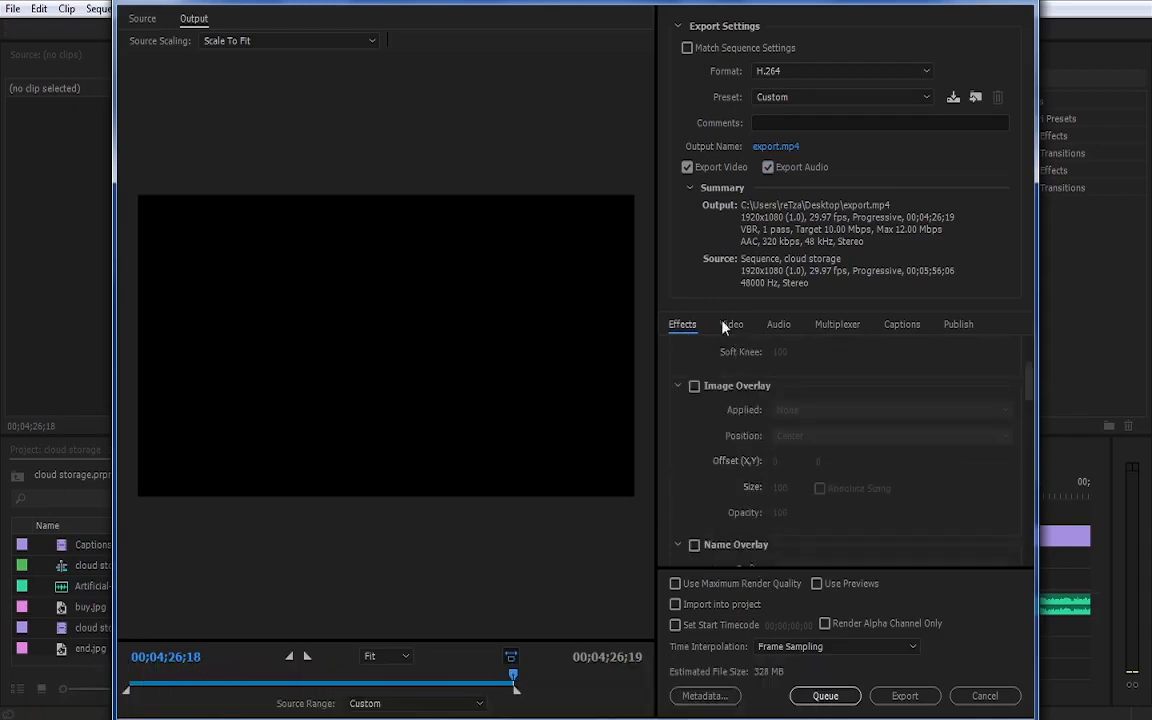
click(779, 326)
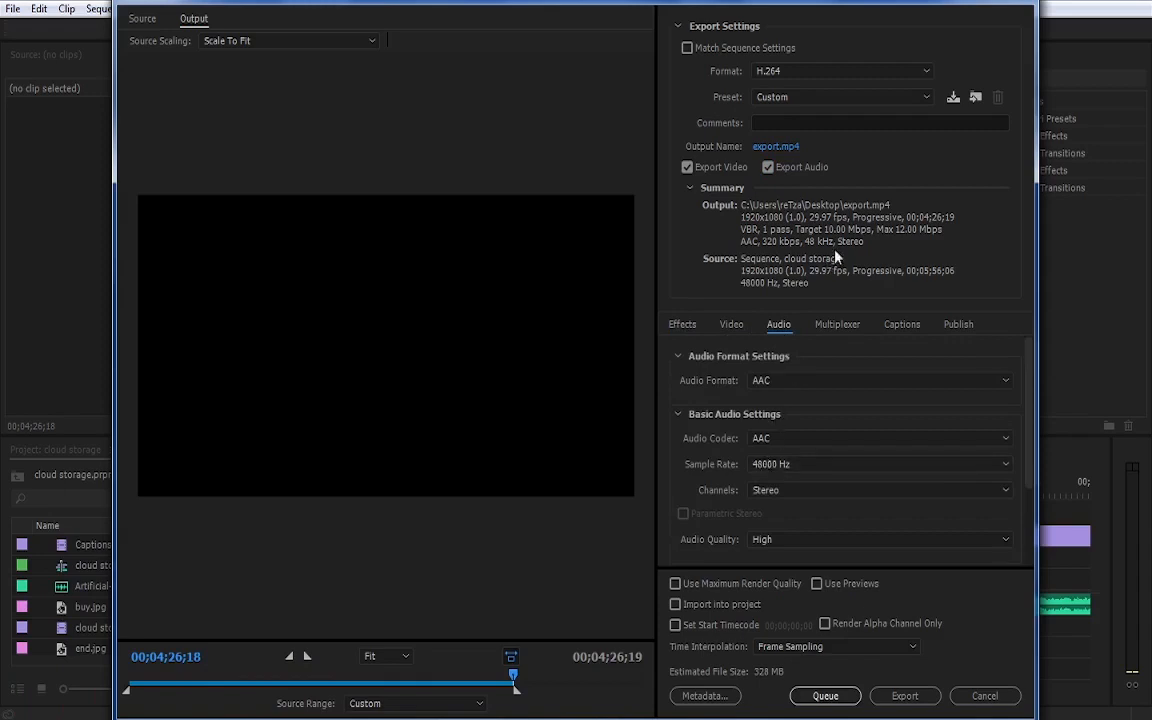
click(838, 323)
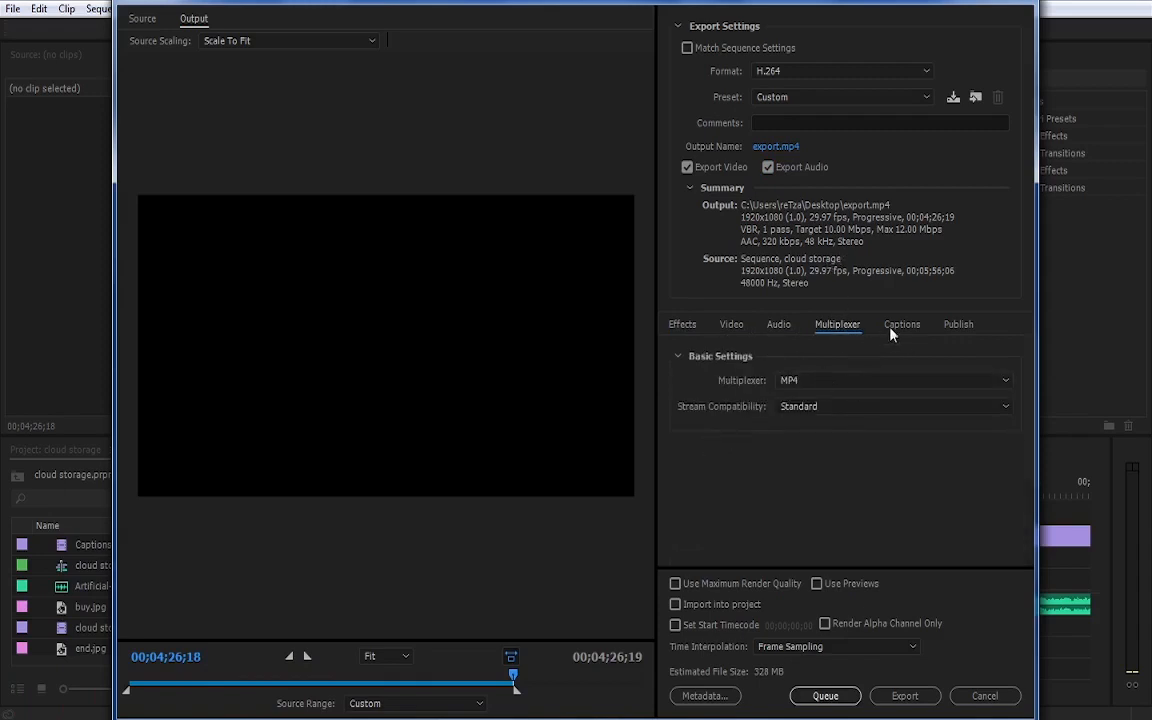
click(898, 326)
click(957, 324)
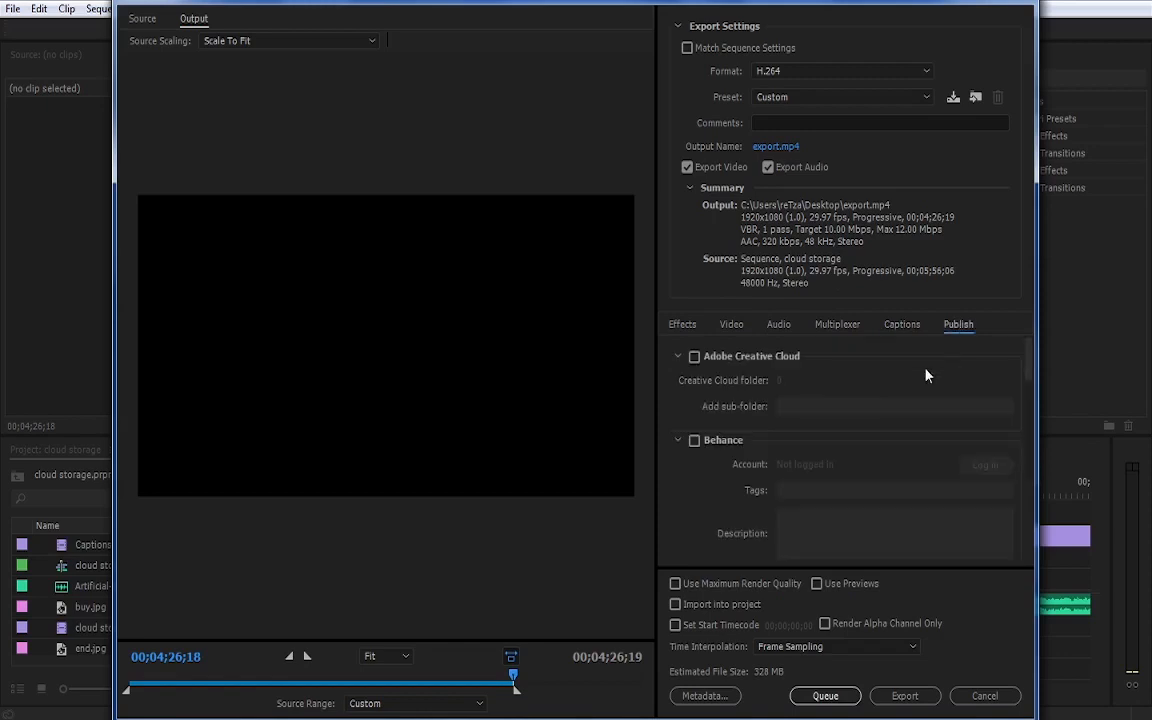
- Try unlocking the video's frame size and frame rate from the source, and match each to the source again
click(732, 325)
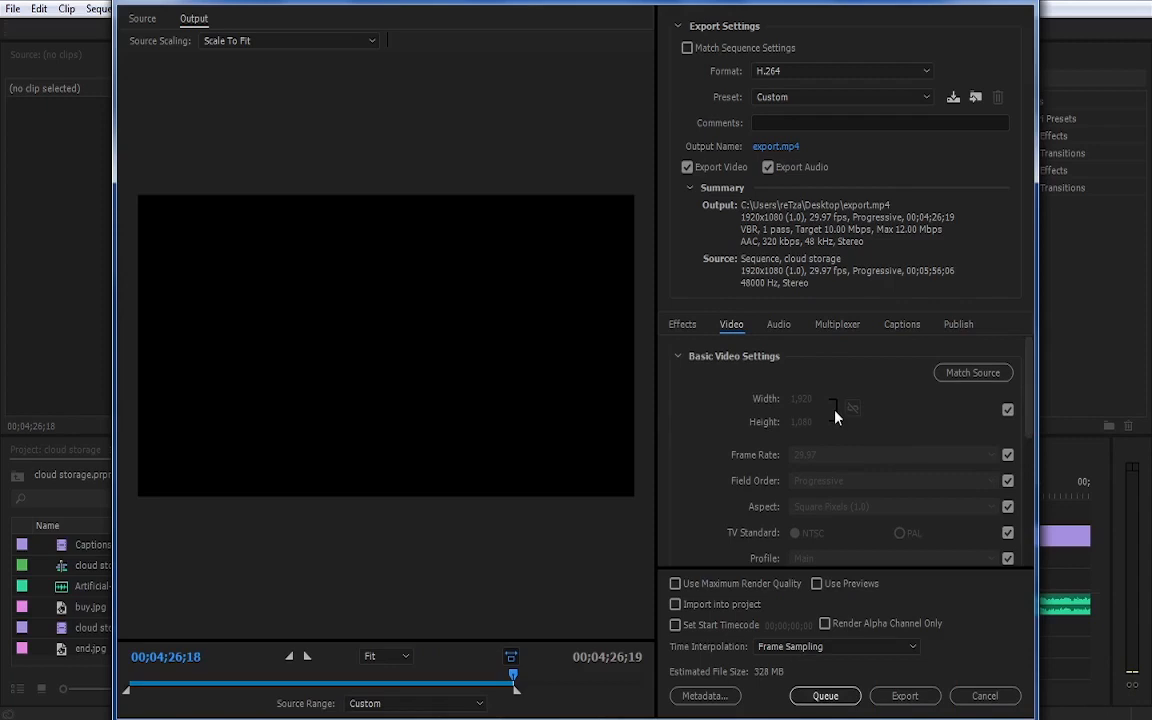
click(1005, 410)
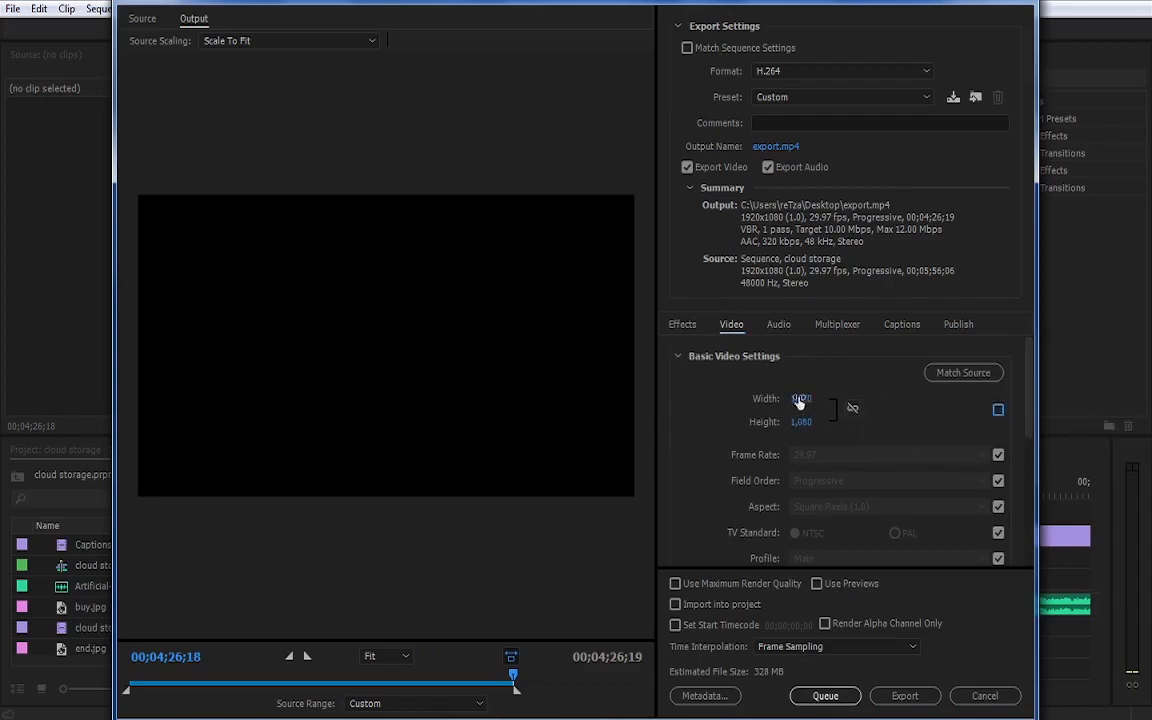
click(999, 407)
scroll(883, 405, down, 2)
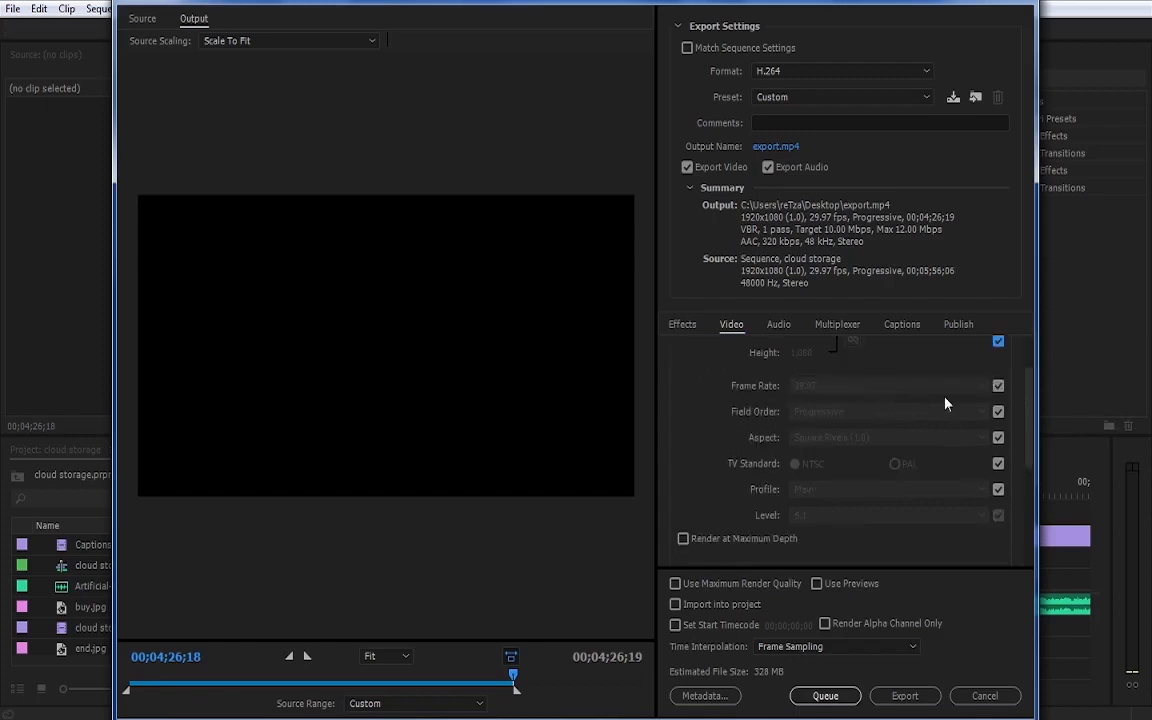
click(998, 386)
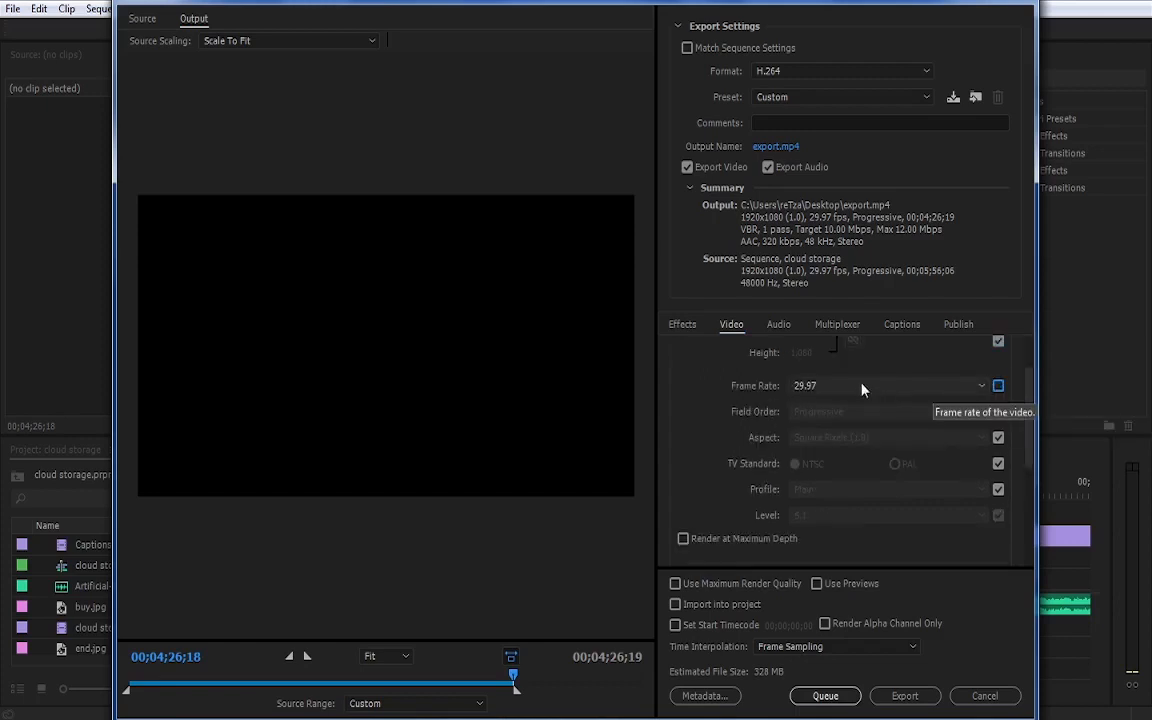
click(998, 386)
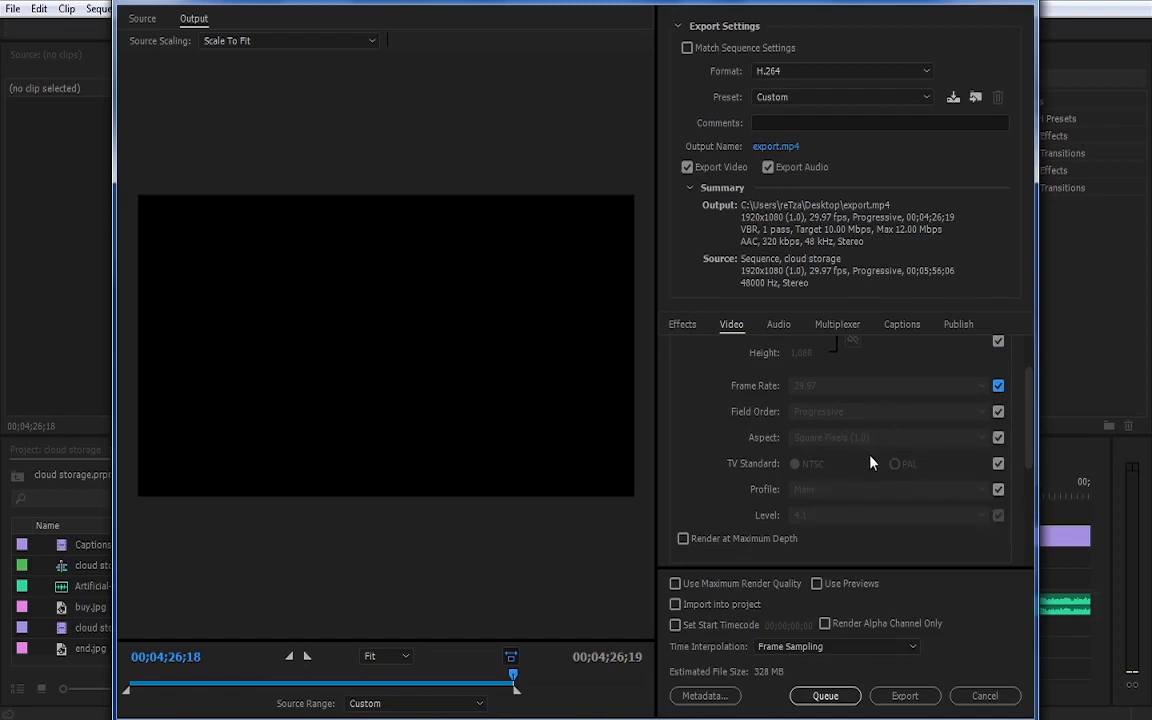
- Enable Render at Maximum Depth and choose VBR, 1 pass as the bitrate encoding
scroll(800, 465, down, 1)
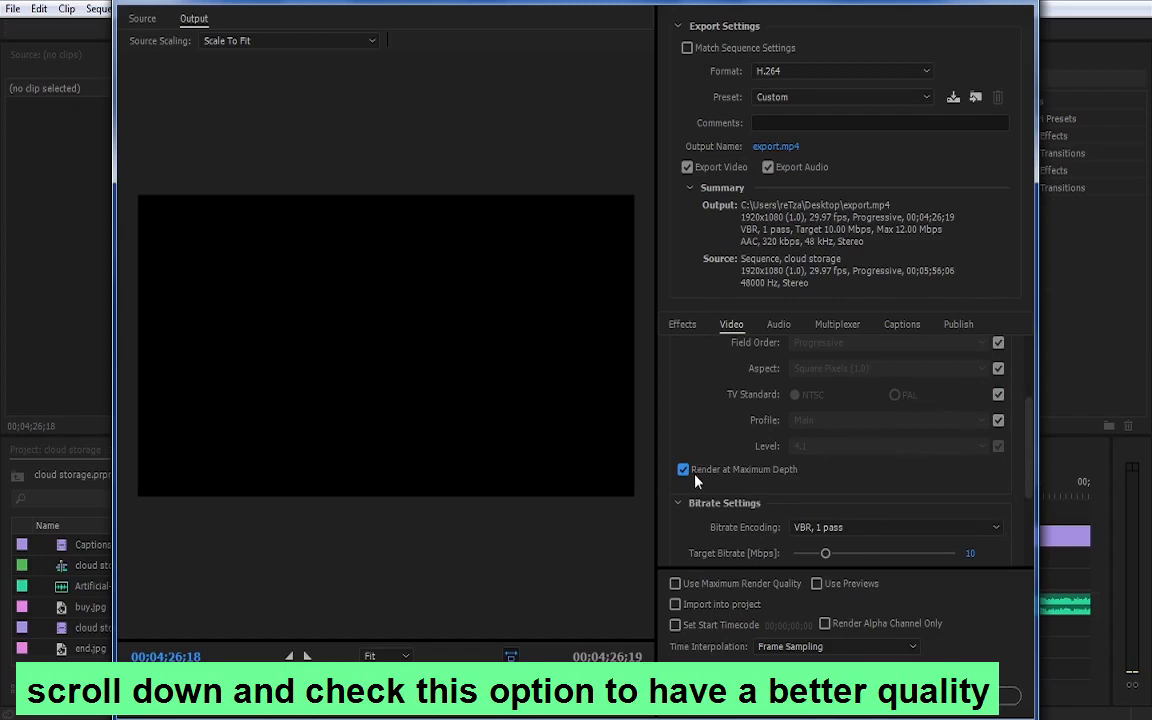
scroll(695, 480, down, 3)
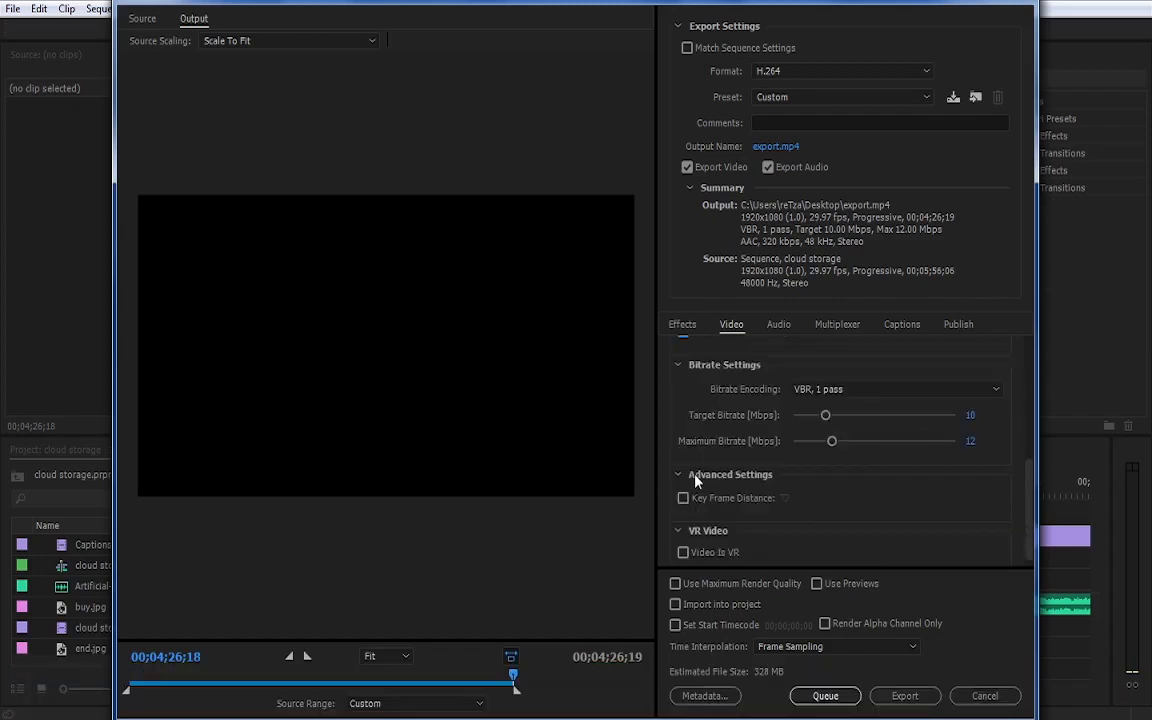
scroll(700, 476, up, 2)
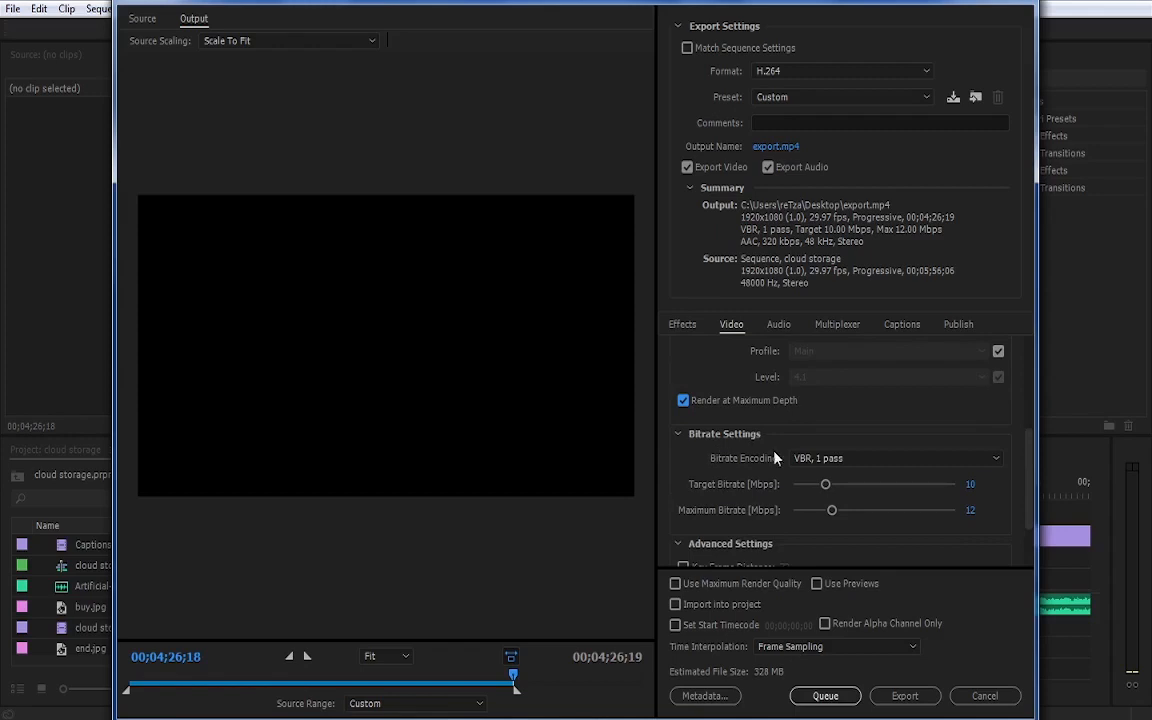
click(880, 460)
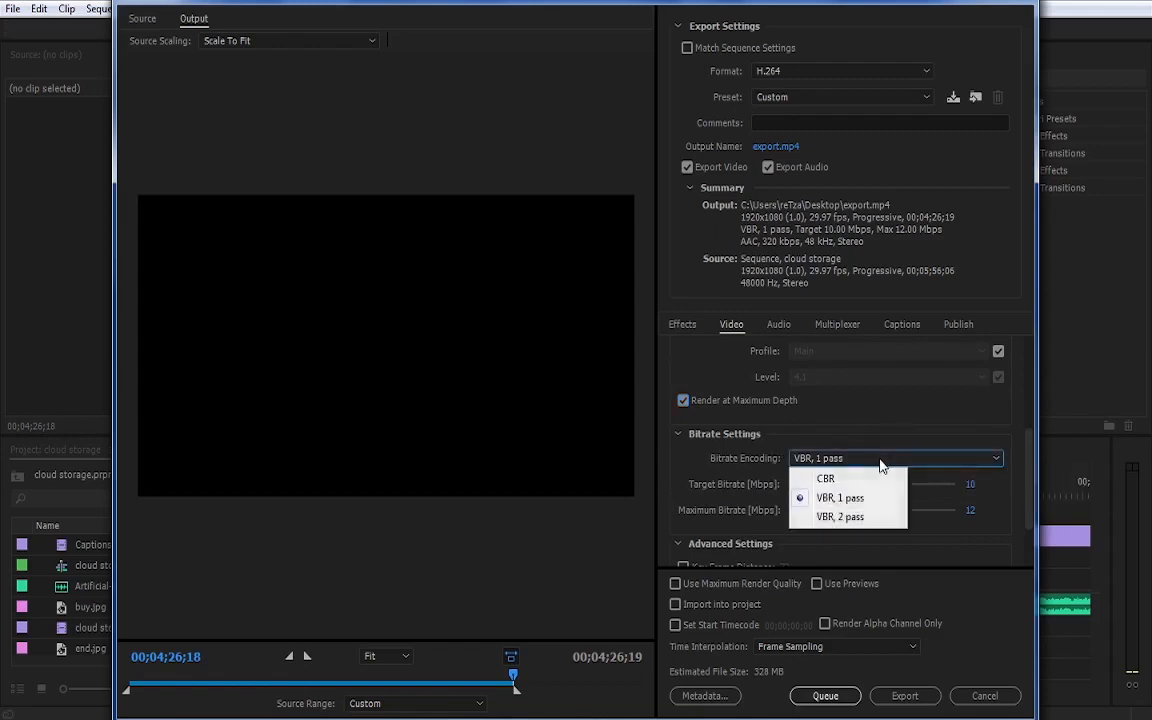
click(830, 497)
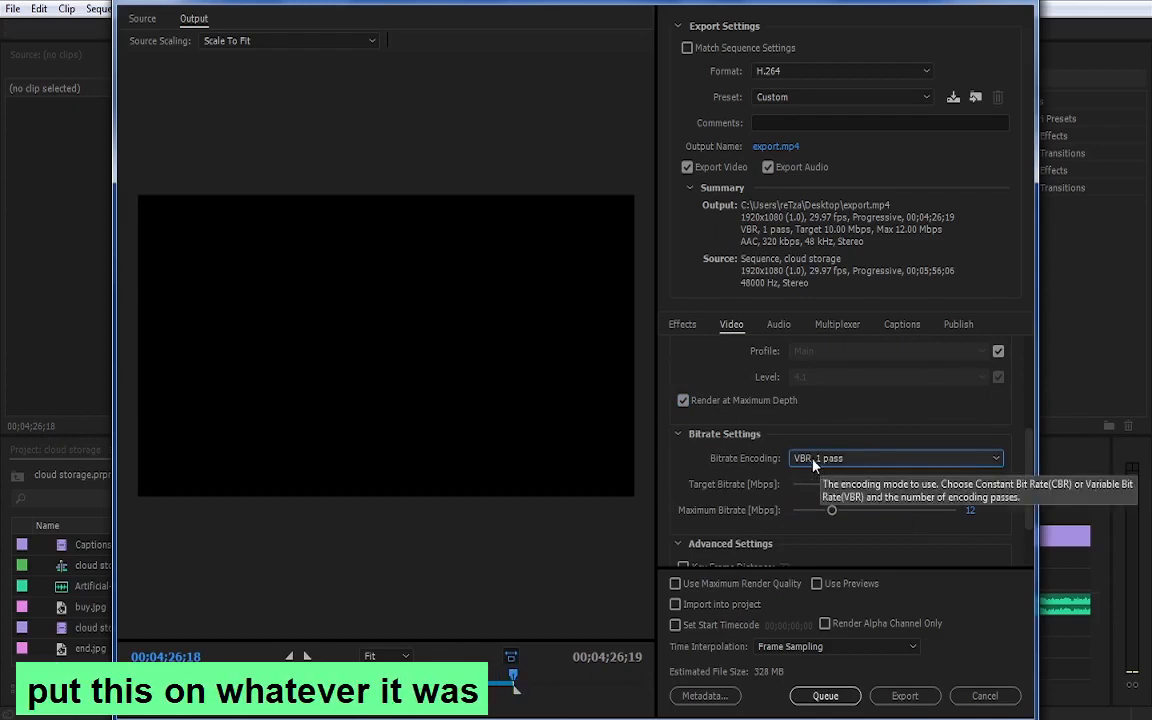
- Turn on Use Maximum Render Quality for the export
scroll(773, 470, down, 3)
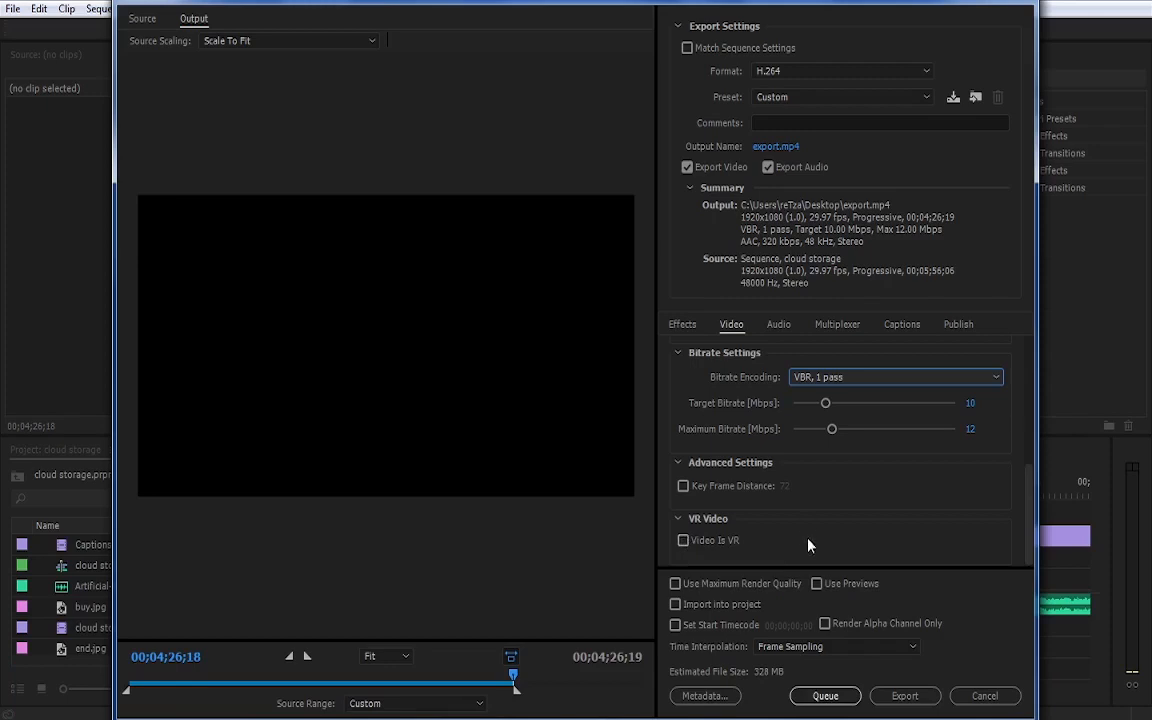
click(674, 589)
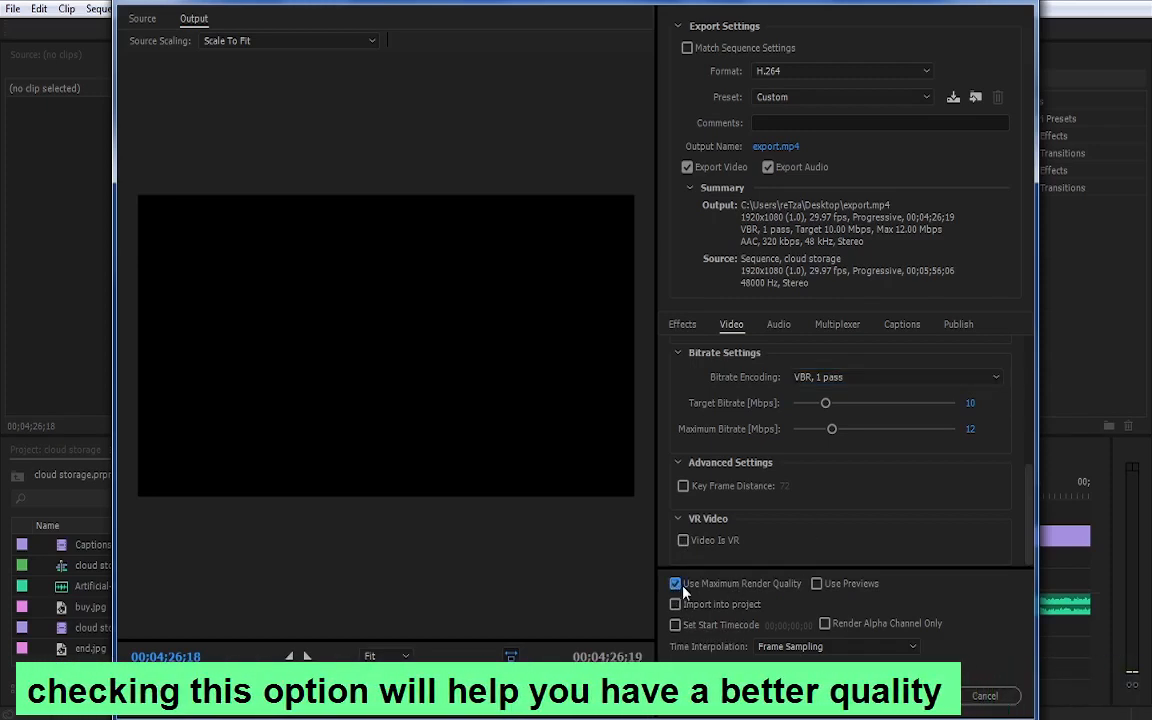